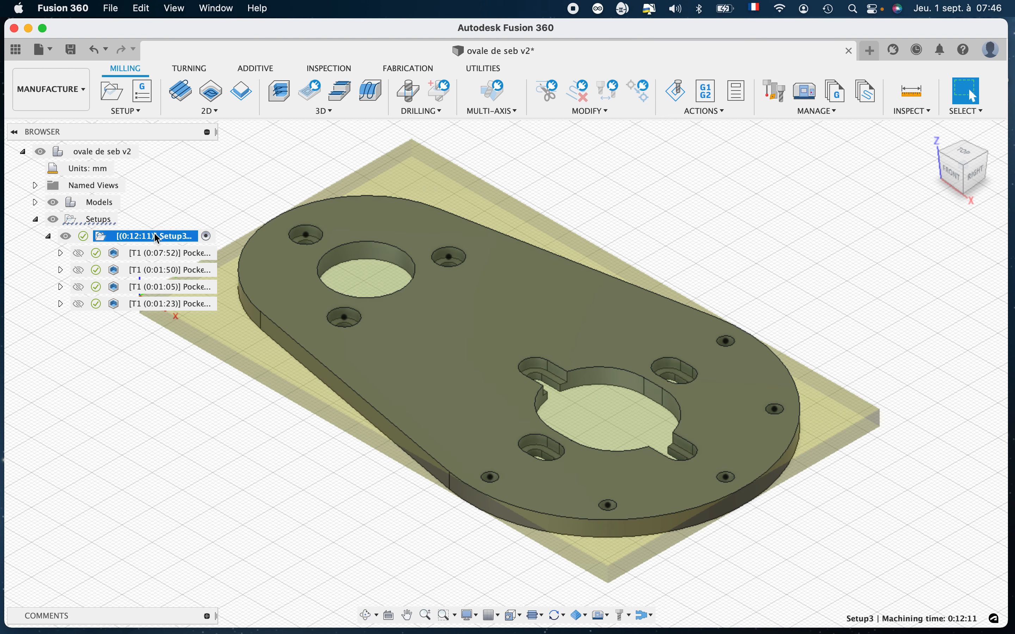
pyautogui.doubleClick(155, 236)
pyautogui.press('Return')
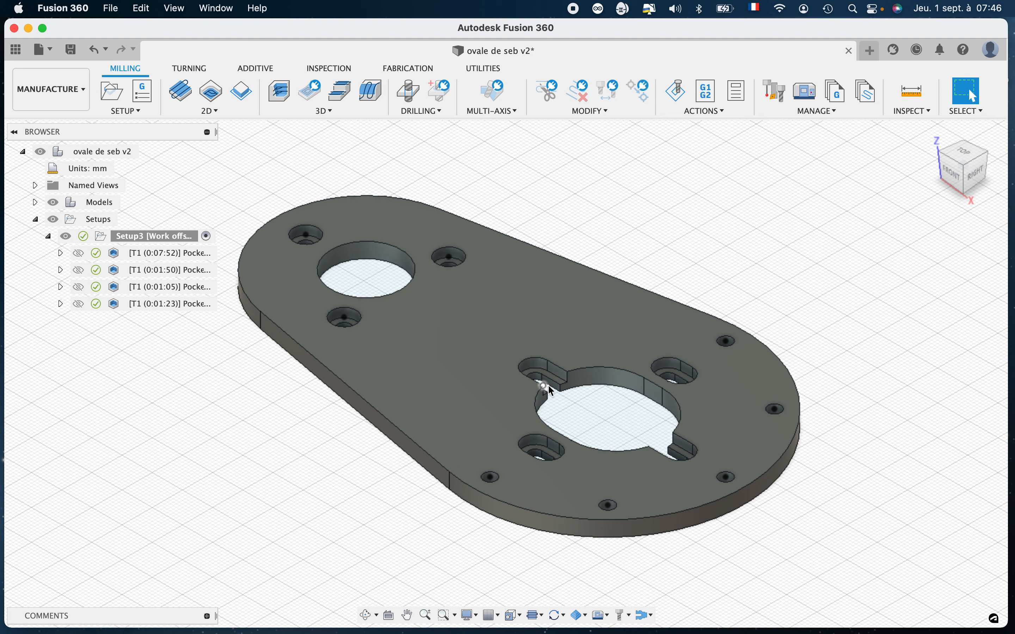
# Step: Try to create a 2D Pocket operation with Rest Machining enabled and no pocket selected
pyautogui.click(215, 111)
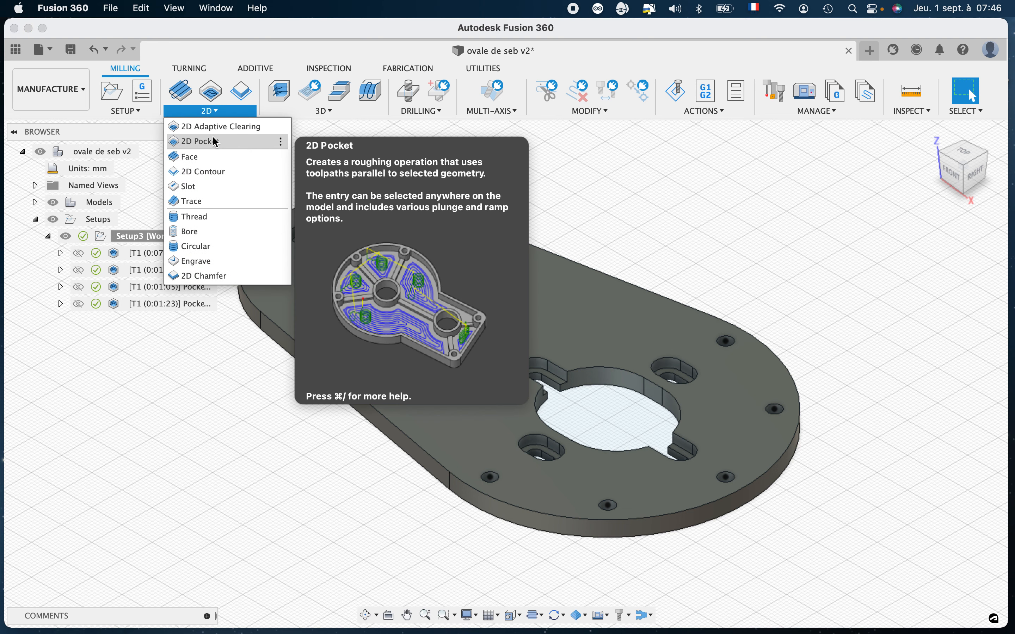
pyautogui.click(215, 141)
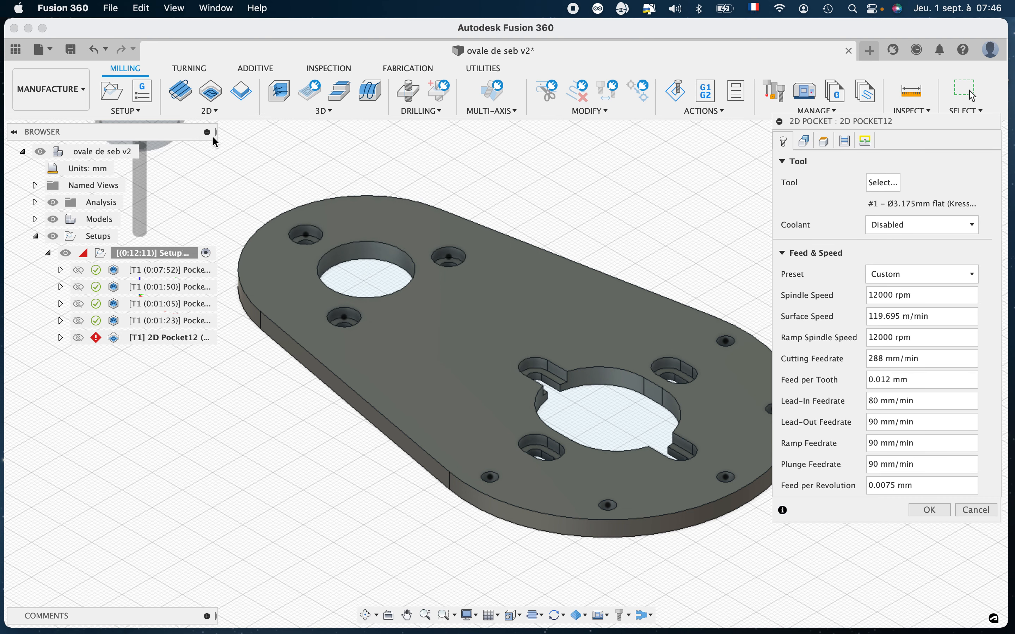
pyautogui.click(805, 141)
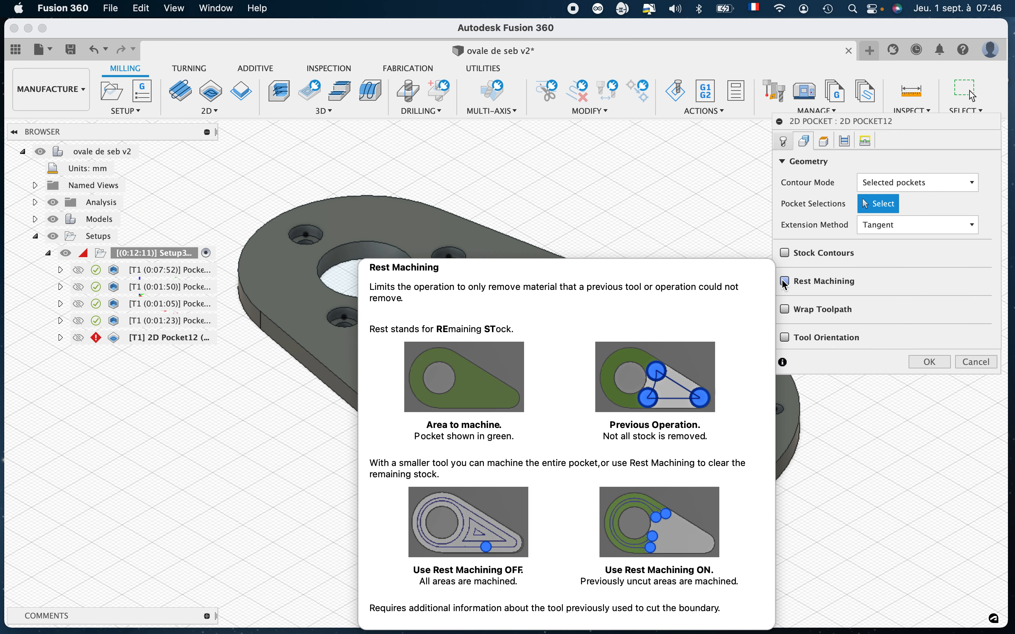
pyautogui.click(785, 282)
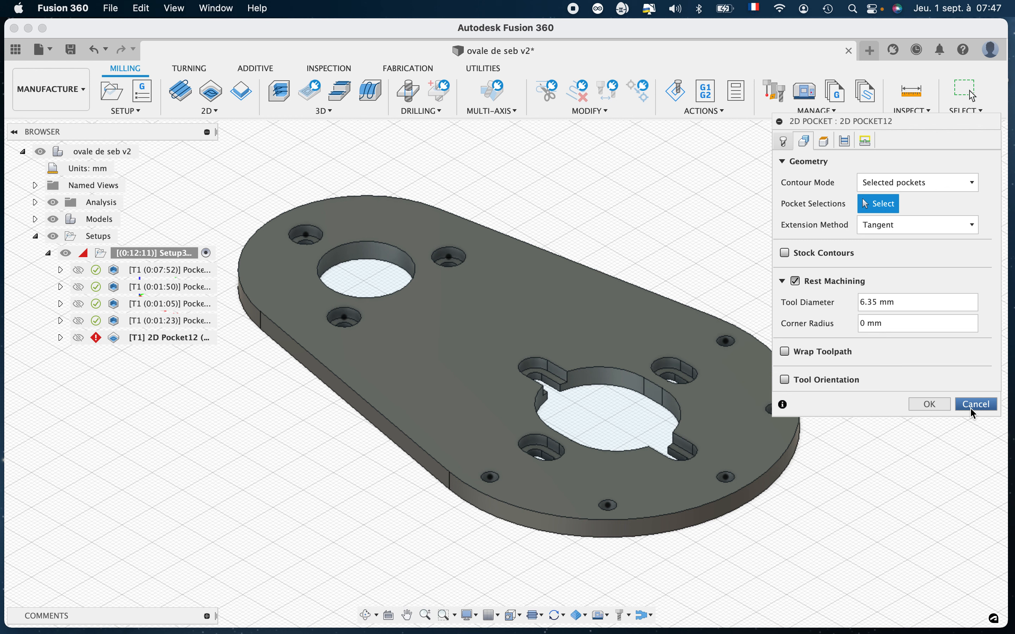
pyautogui.click(929, 404)
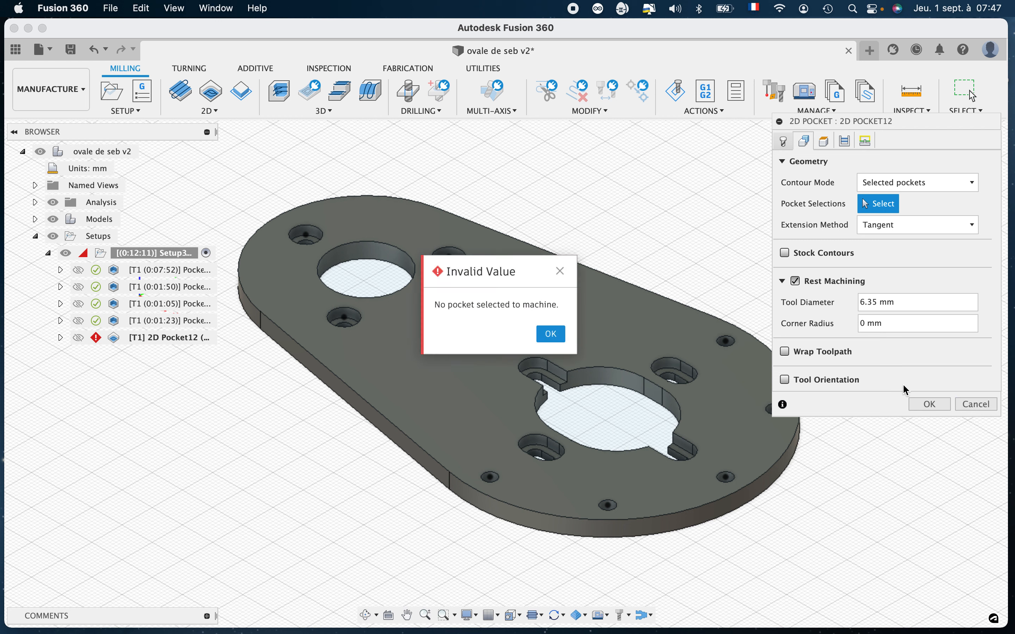
pyautogui.click(551, 335)
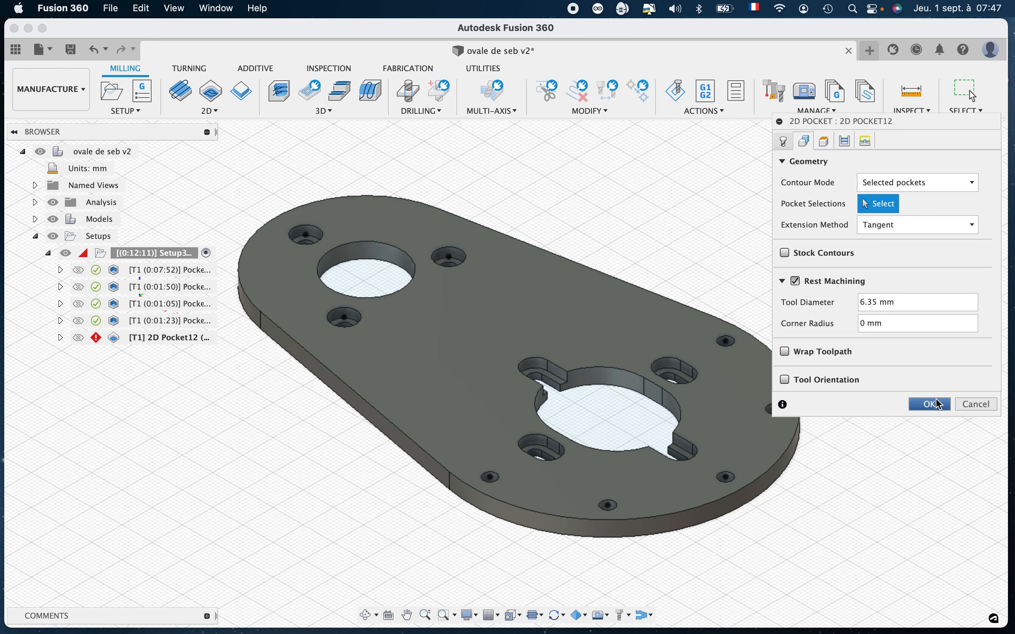
pyautogui.click(938, 401)
pyautogui.click(551, 334)
pyautogui.click(976, 406)
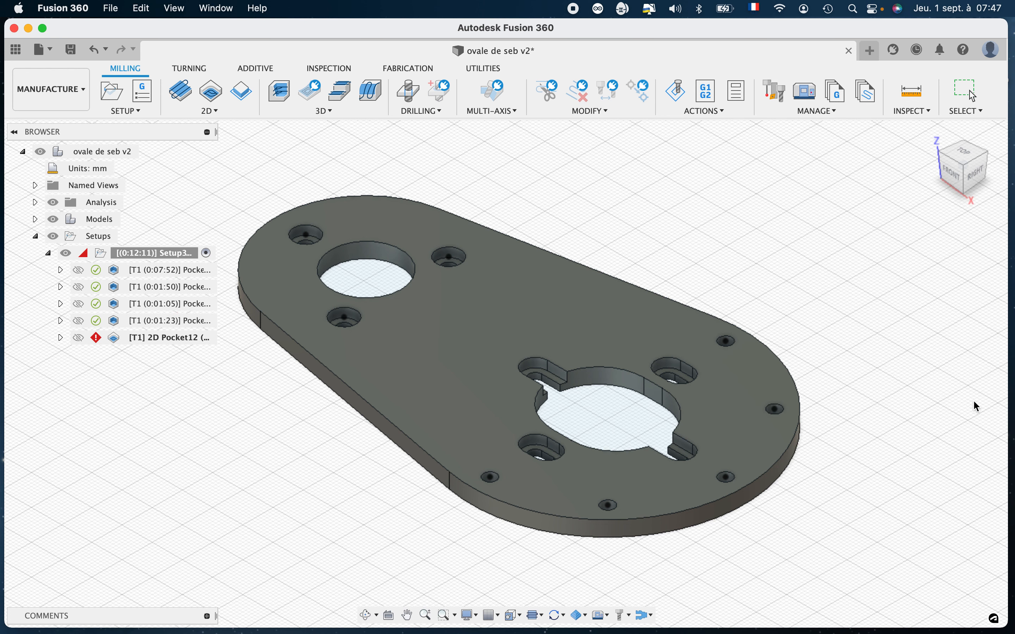
# Step: Open the Pocket2 operation for editing and review its geometry and Rest Machining settings
pyautogui.click(333, 111)
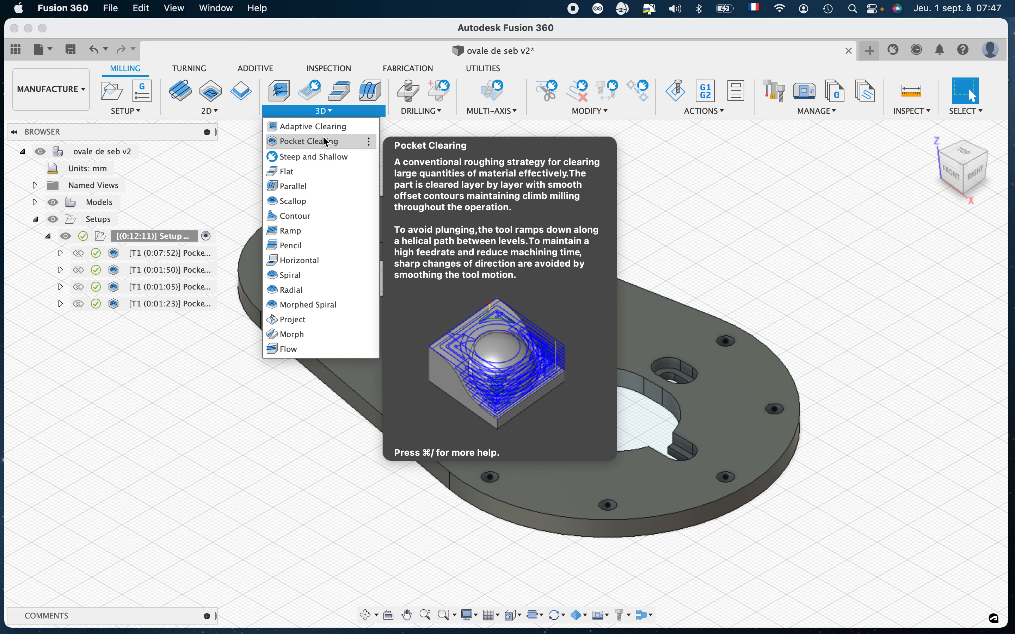
pyautogui.click(171, 253)
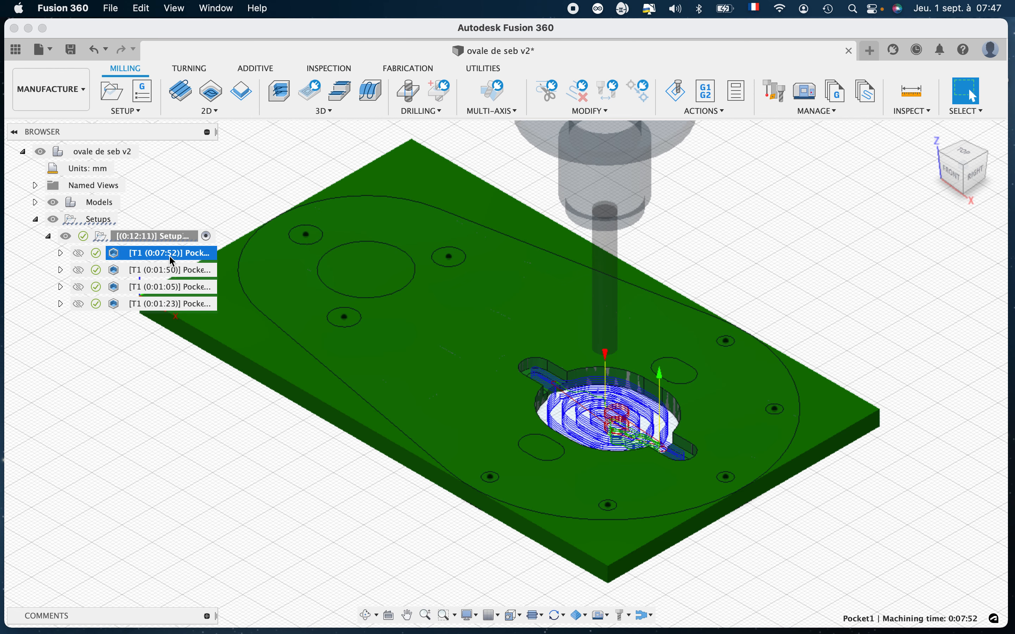
pyautogui.click(163, 269)
pyautogui.rightClick(162, 267)
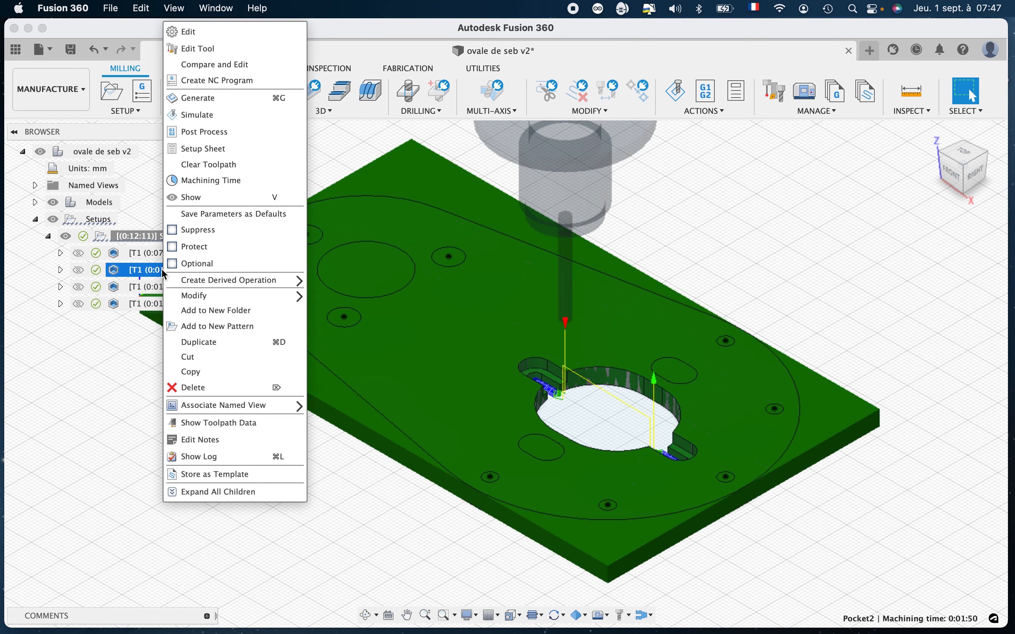
pyautogui.click(211, 35)
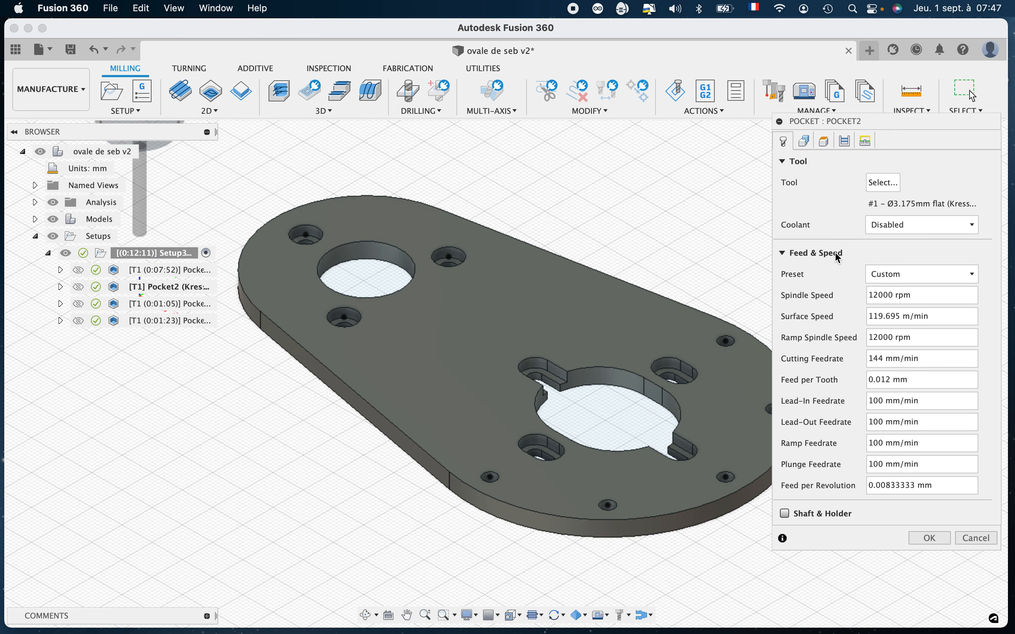
pyautogui.click(804, 141)
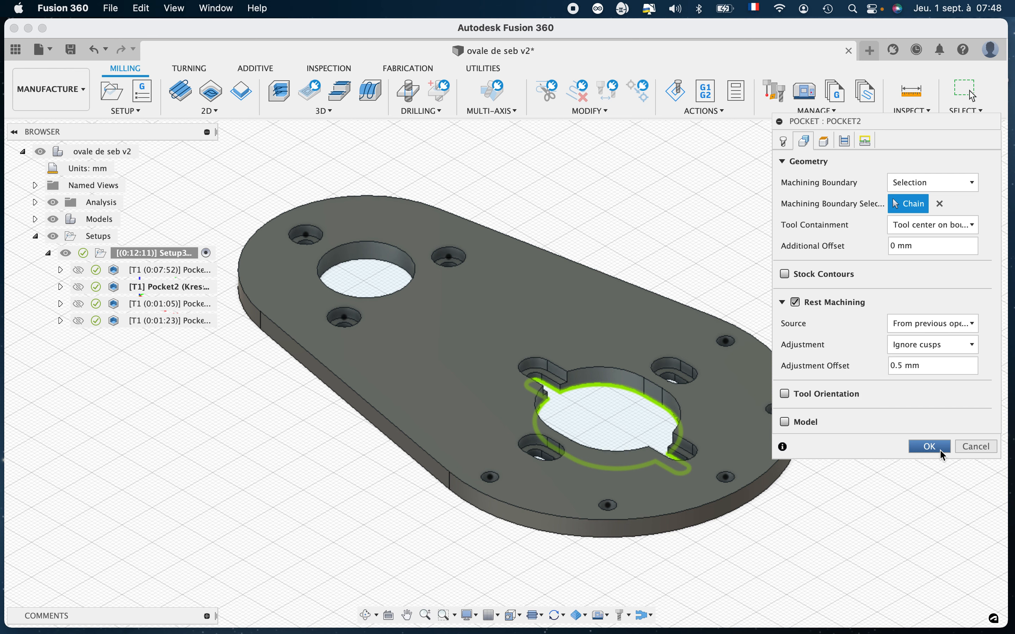
pyautogui.click(942, 448)
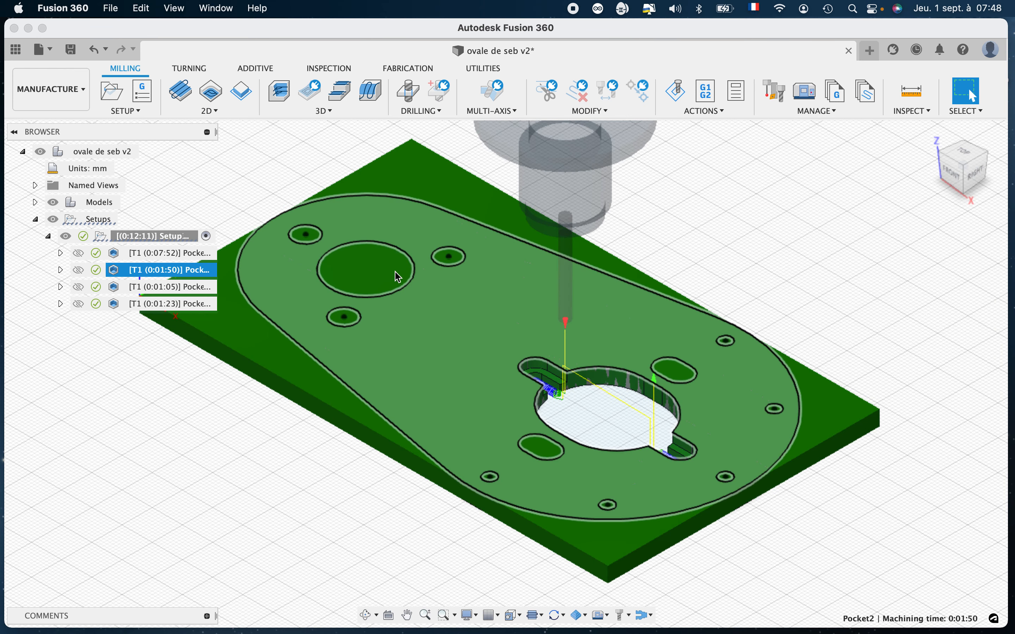
# Step: Open the Pocket1 operation for editing and review its tool, machining boundary and Rest Machining option
pyautogui.click(151, 253)
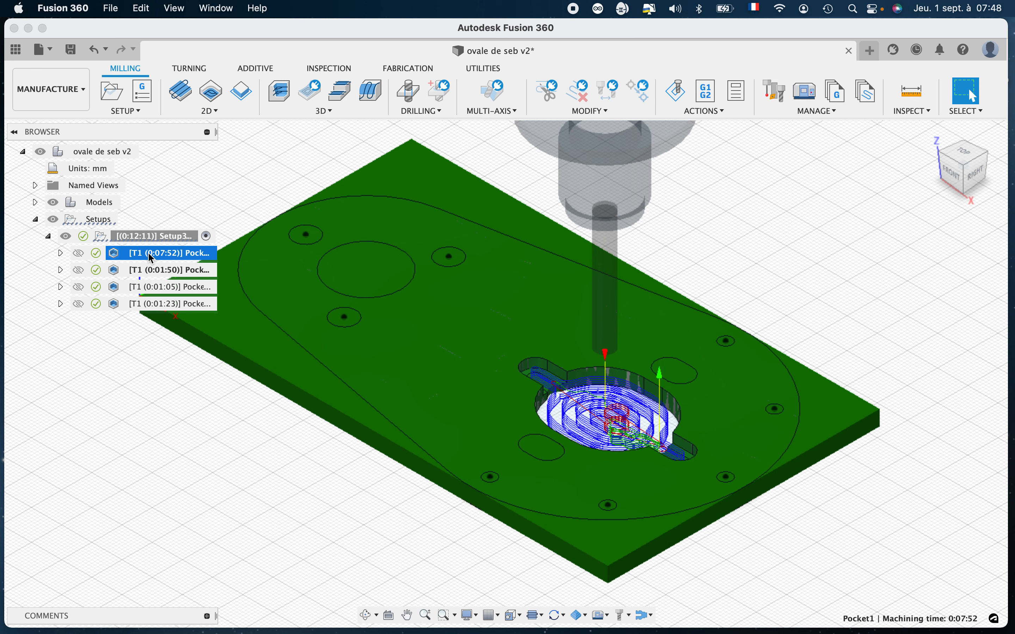
pyautogui.rightClick(151, 257)
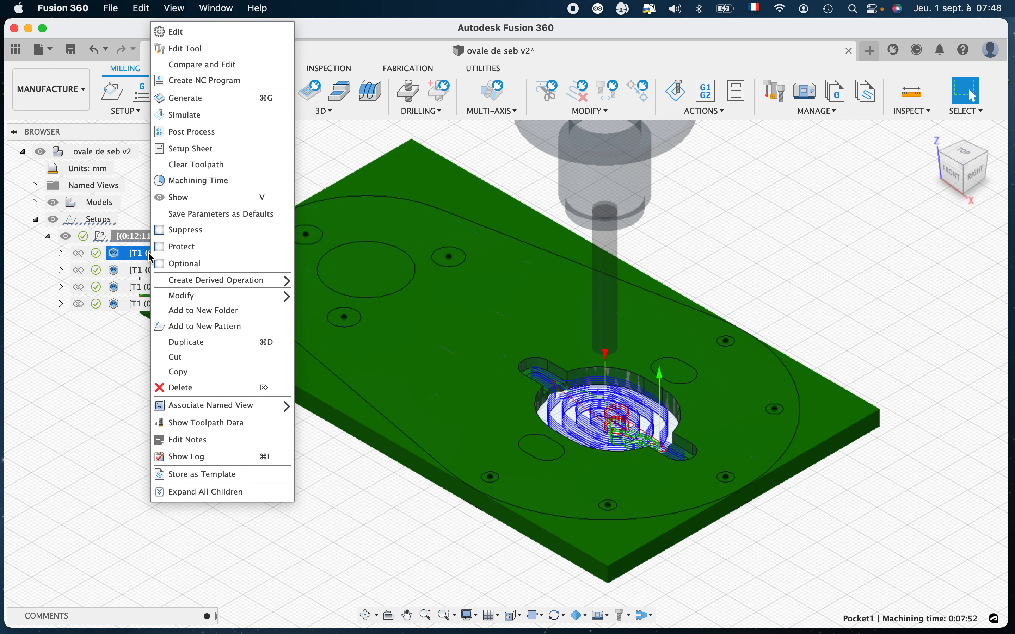
pyautogui.click(204, 38)
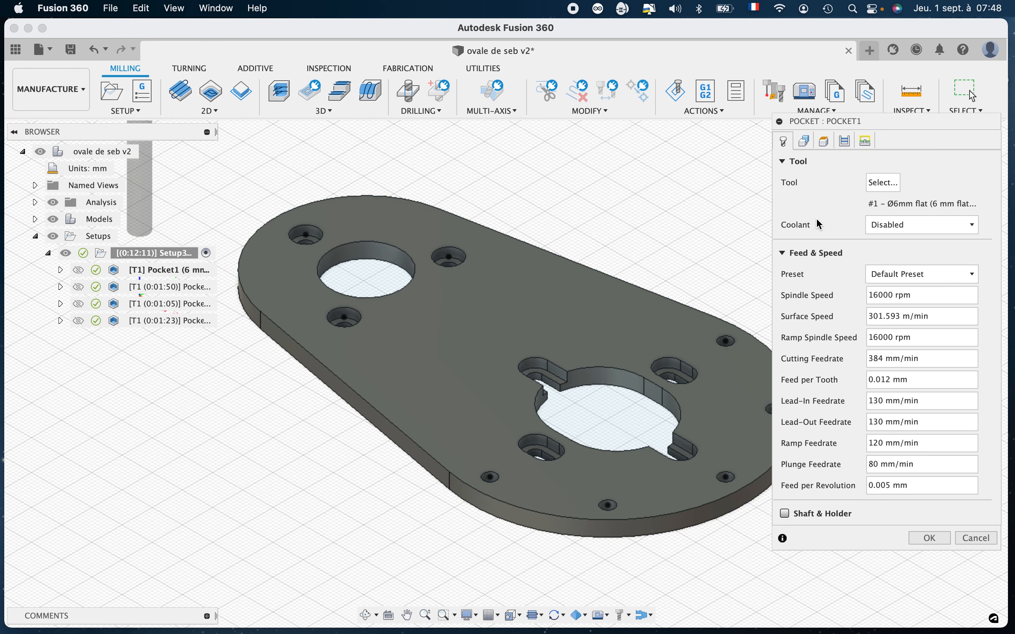
pyautogui.click(807, 140)
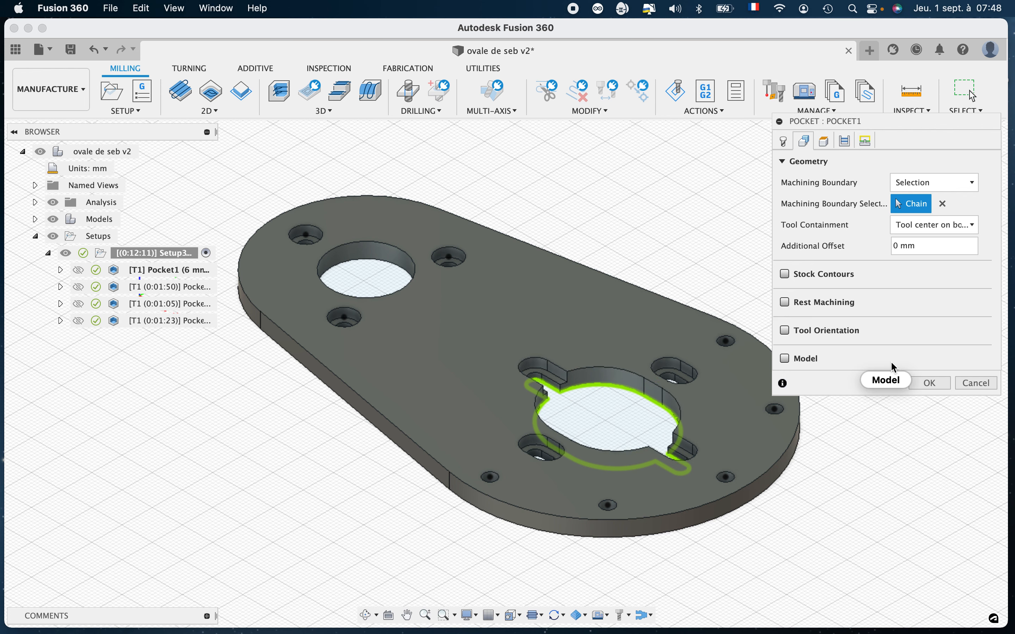
pyautogui.click(929, 384)
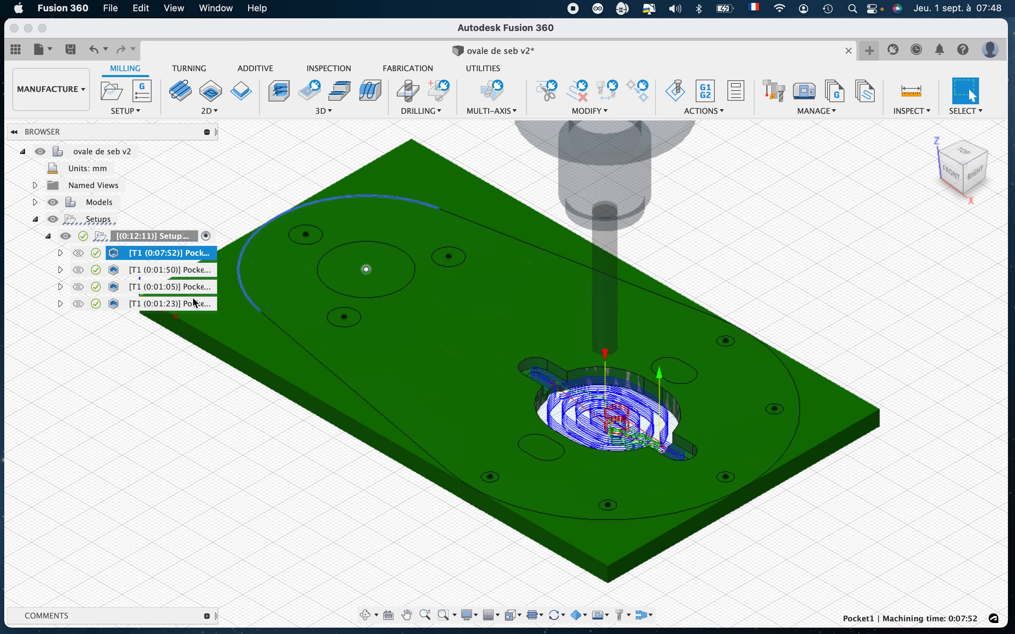
# Step: Check Pocket2's tool, selected machining boundary chain and Rest Machining source and adjustment
pyautogui.click(161, 271)
pyautogui.rightClick(161, 272)
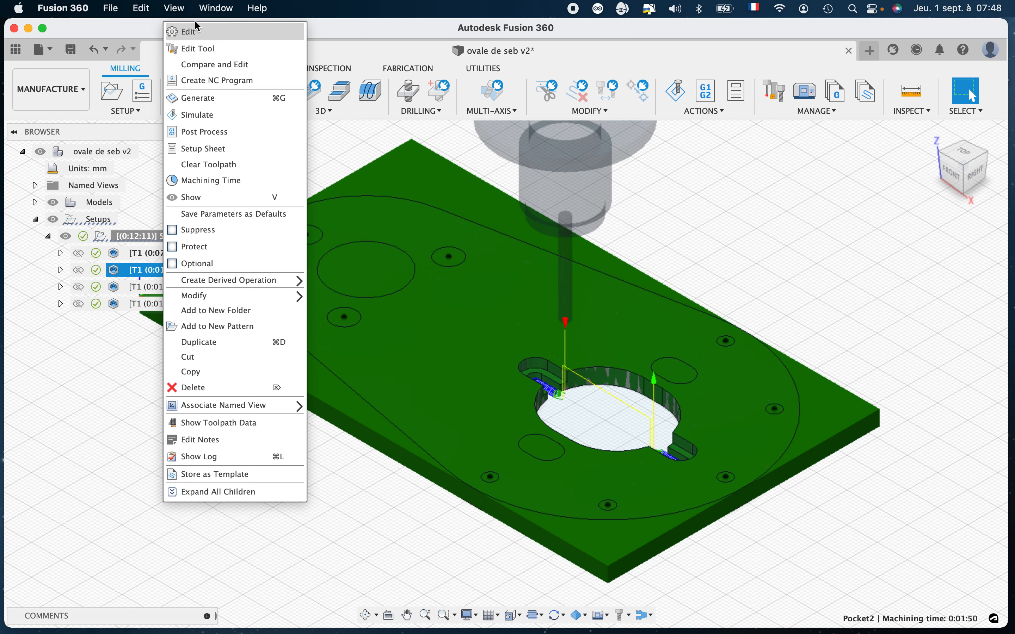
pyautogui.click(200, 31)
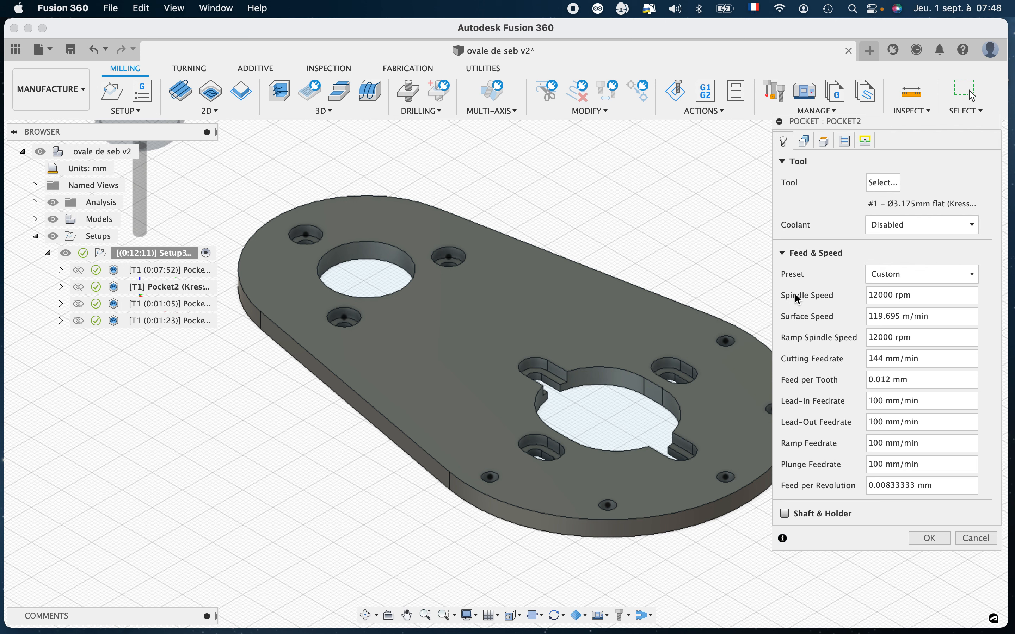
pyautogui.click(805, 141)
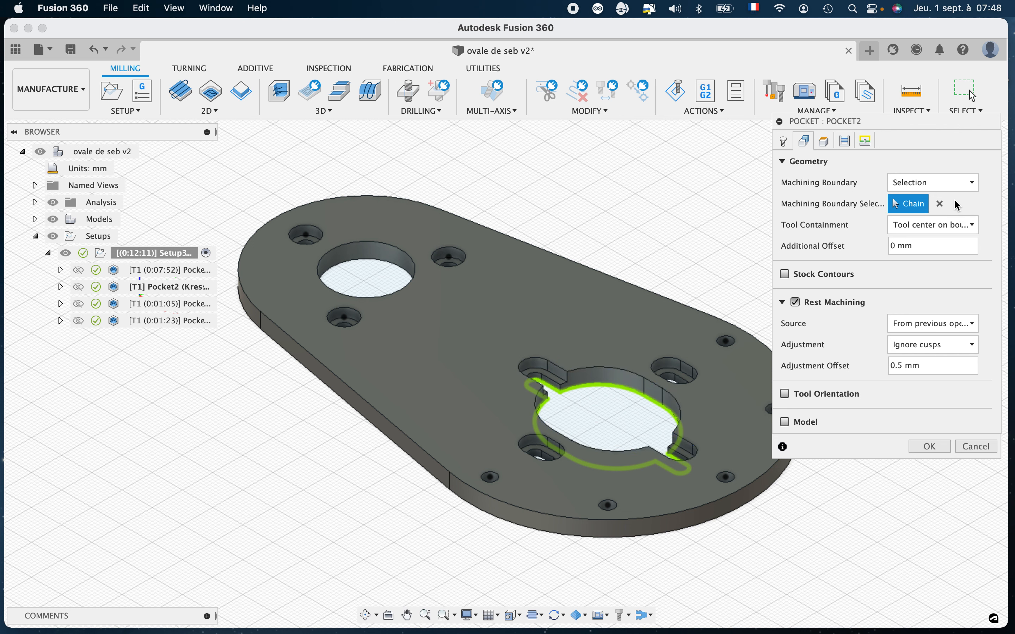
pyautogui.moveTo(952, 185)
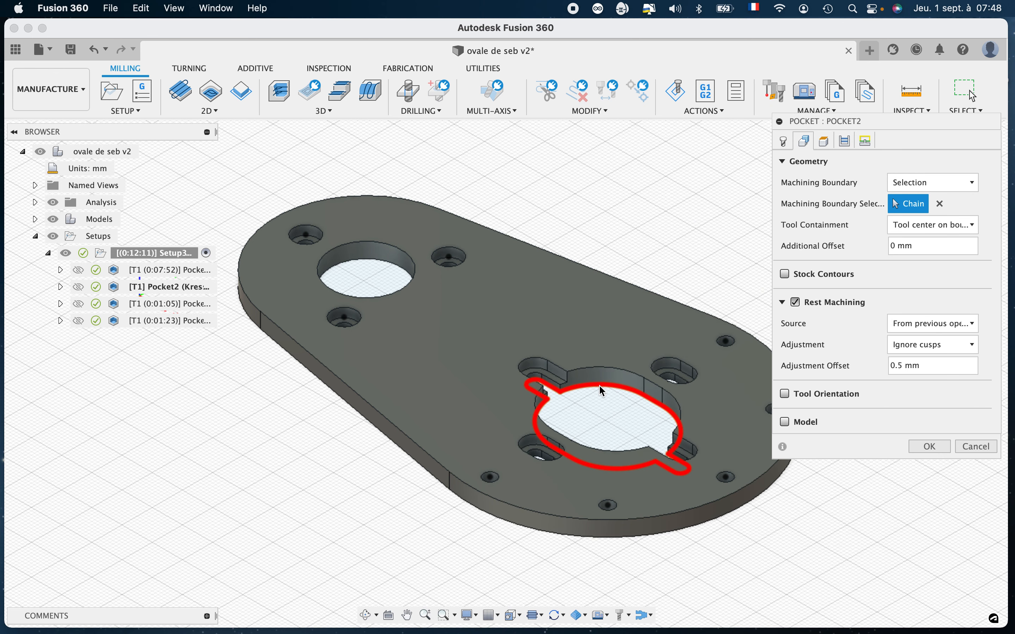
pyautogui.click(650, 410)
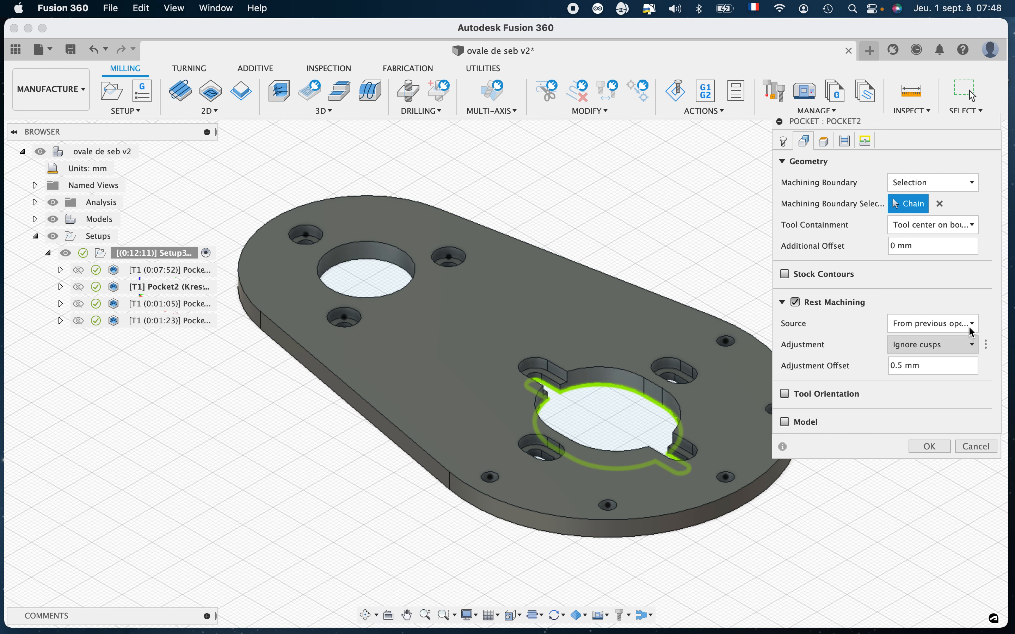
pyautogui.click(933, 446)
# Step: Simulate all operations of Setup3 and play the toolpath from Pocket1 into Pocket2, closing the simulation when done
pyautogui.click(675, 93)
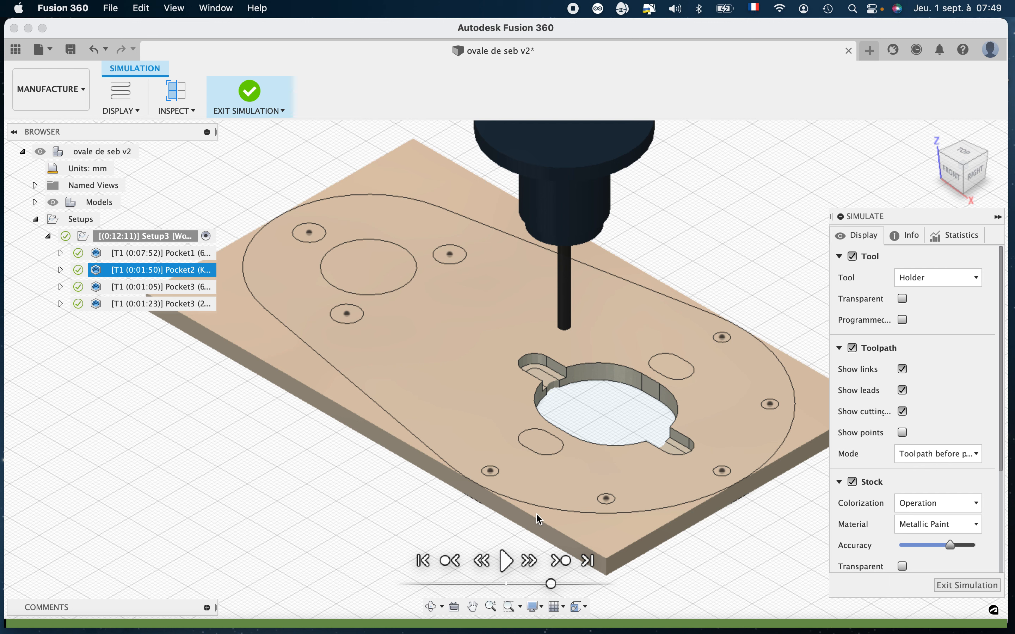
pyautogui.click(971, 587)
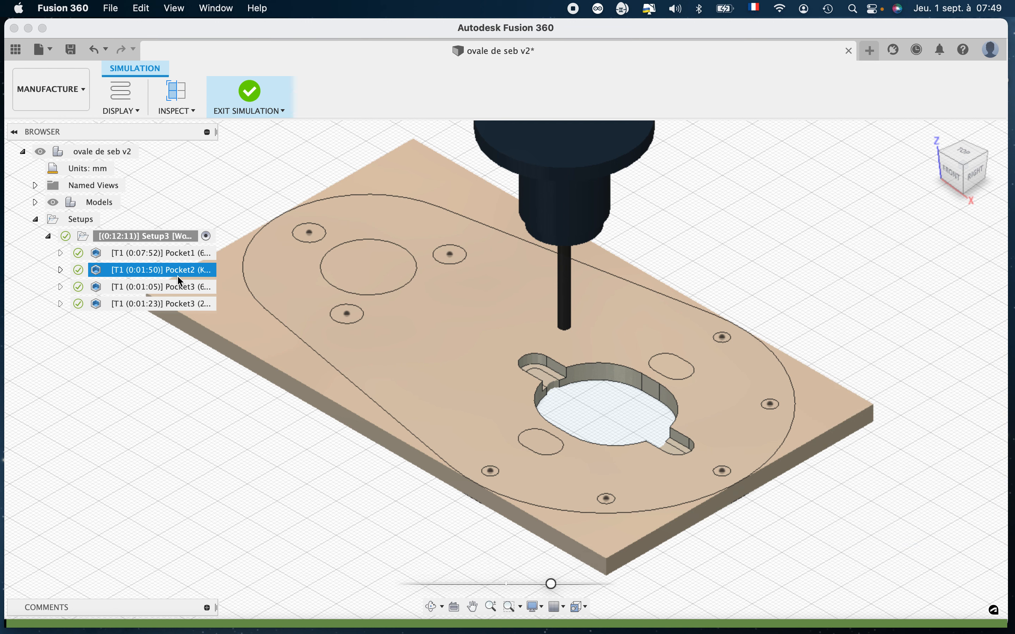
pyautogui.click(144, 235)
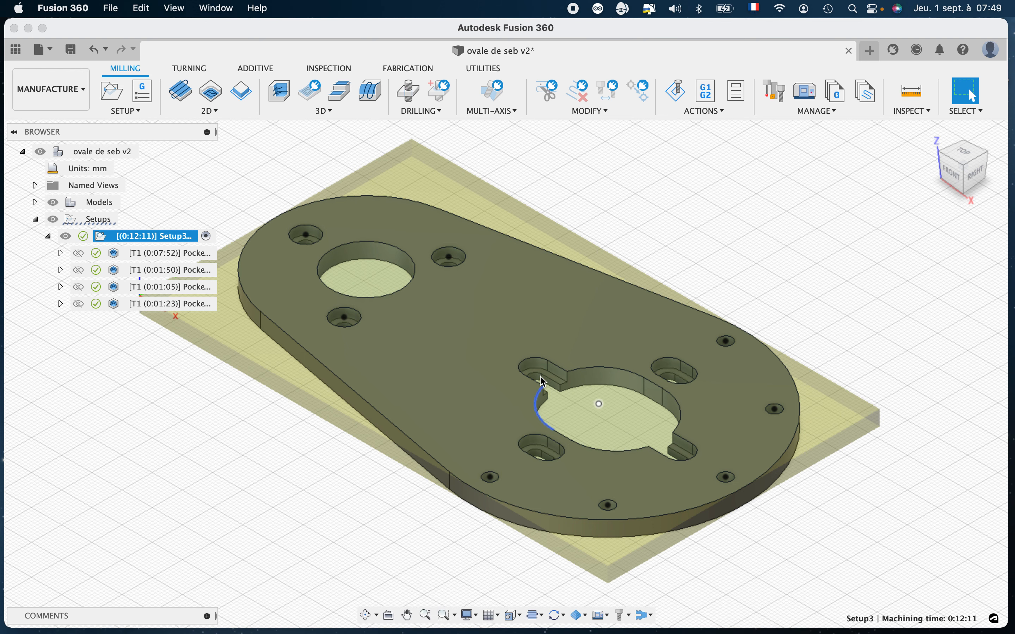
pyautogui.click(677, 97)
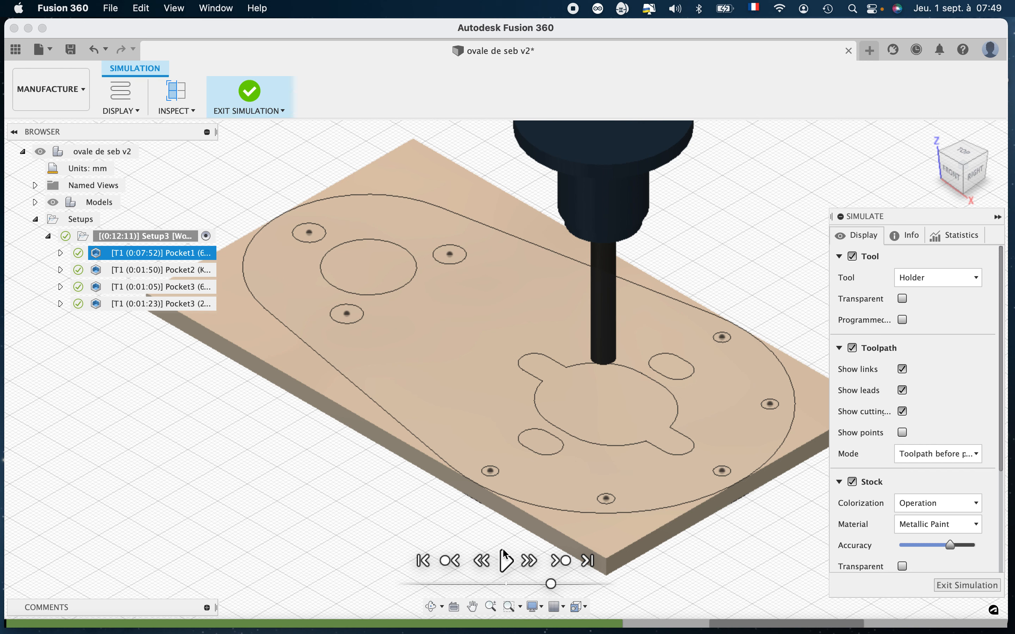
pyautogui.click(506, 562)
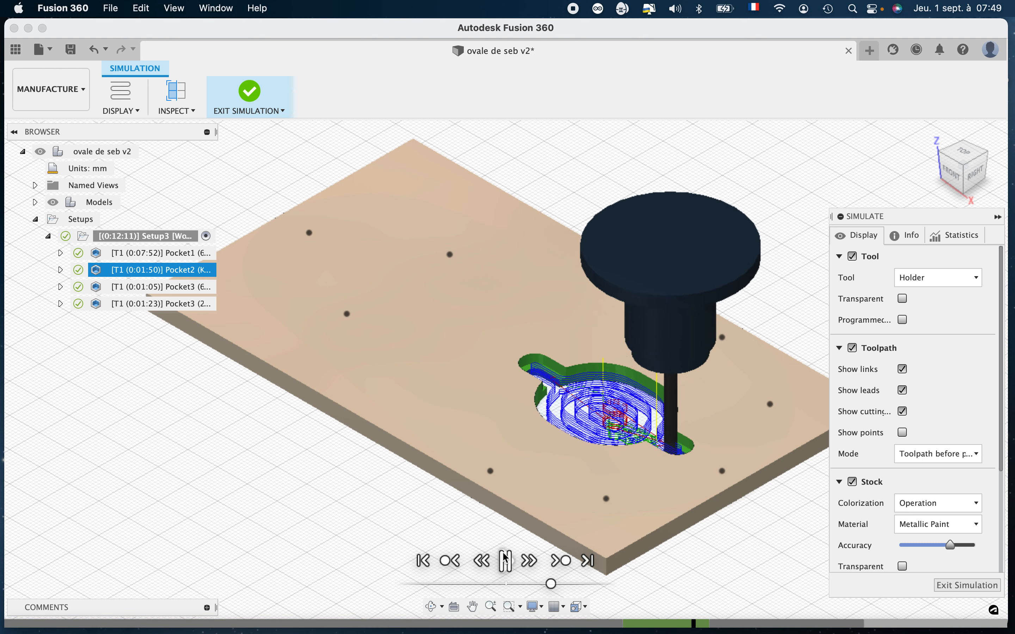
pyautogui.click(966, 585)
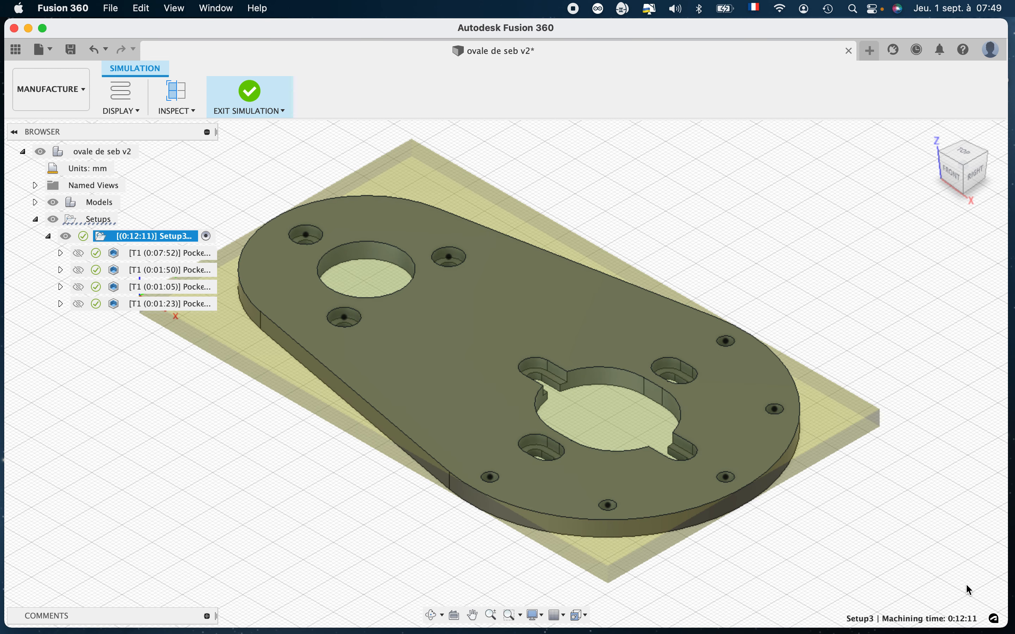